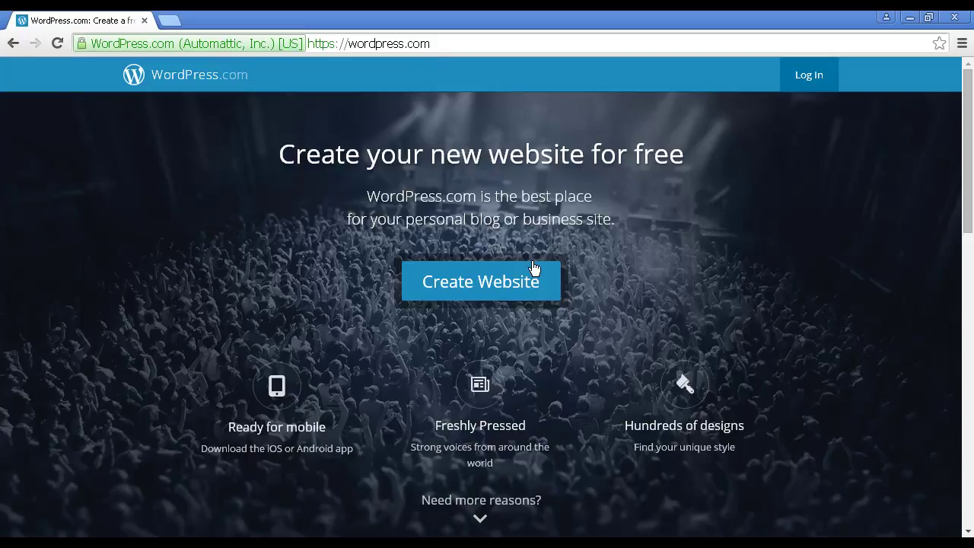
Step: Start creating a new free website from the WordPress.com home page
click(480, 288)
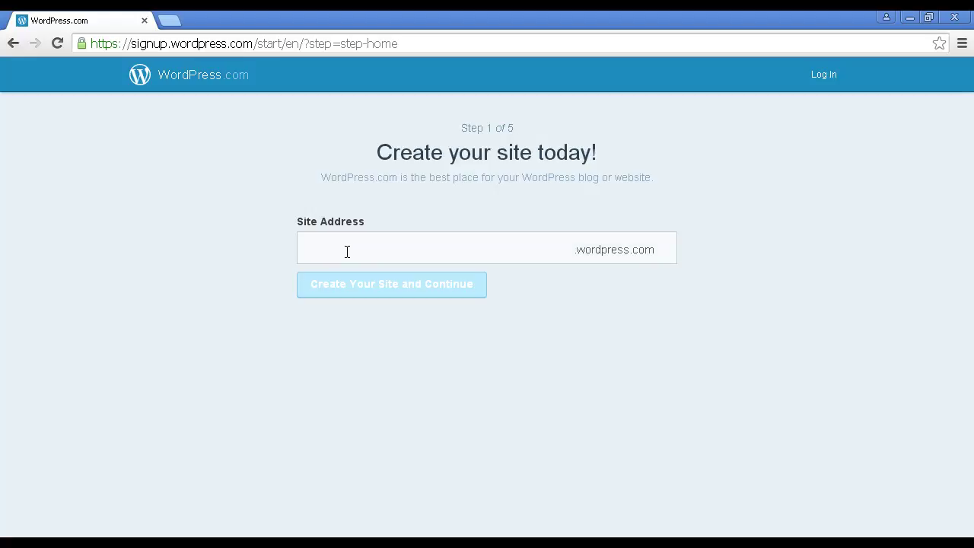
Step: Enter newvideos2go as the site address and create the site to continue
click(321, 250)
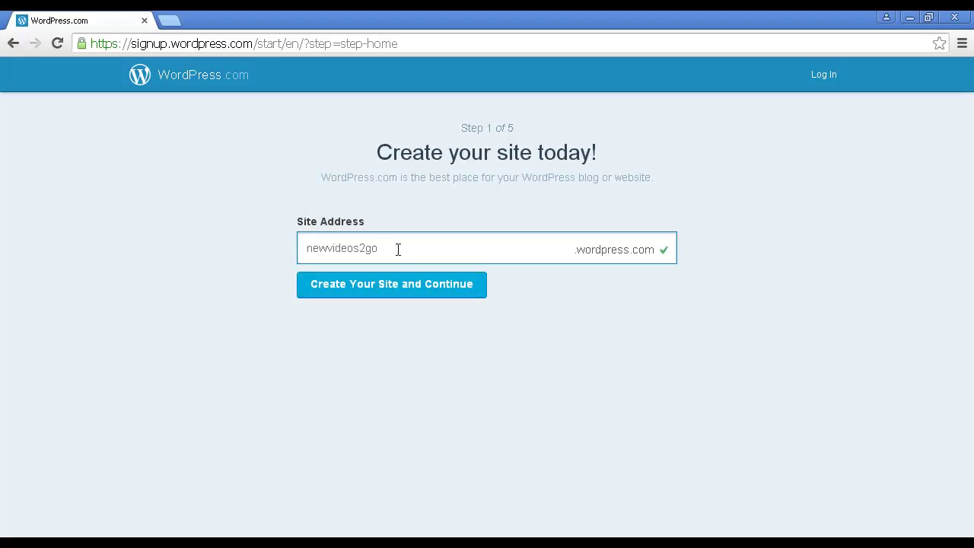
click(388, 298)
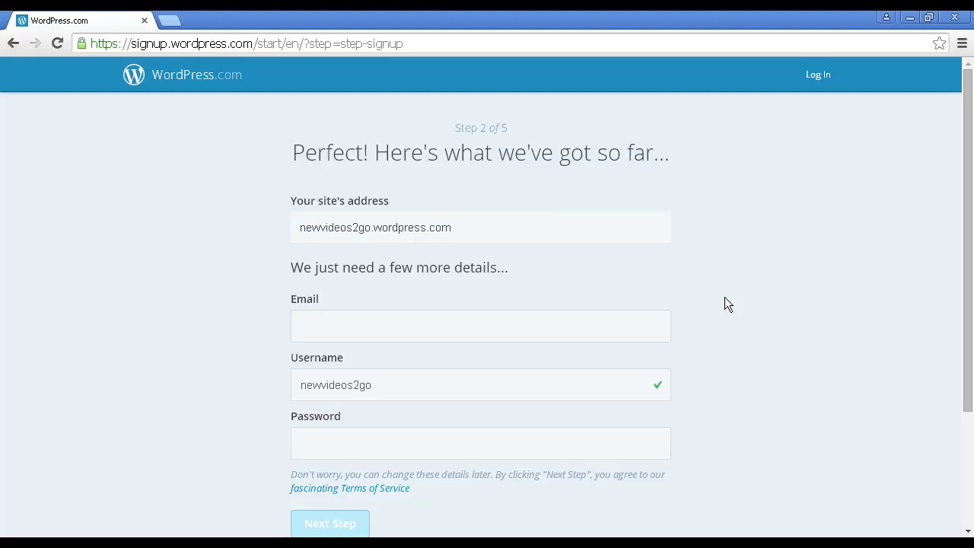
Step: Enter the account email and password, skim the Terms of Service, and submit the details
click(646, 452)
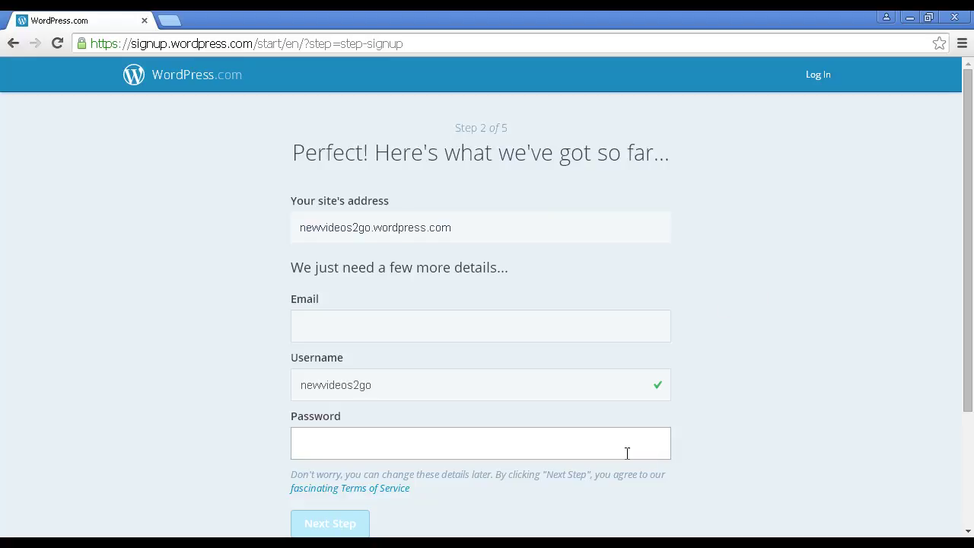
click(385, 495)
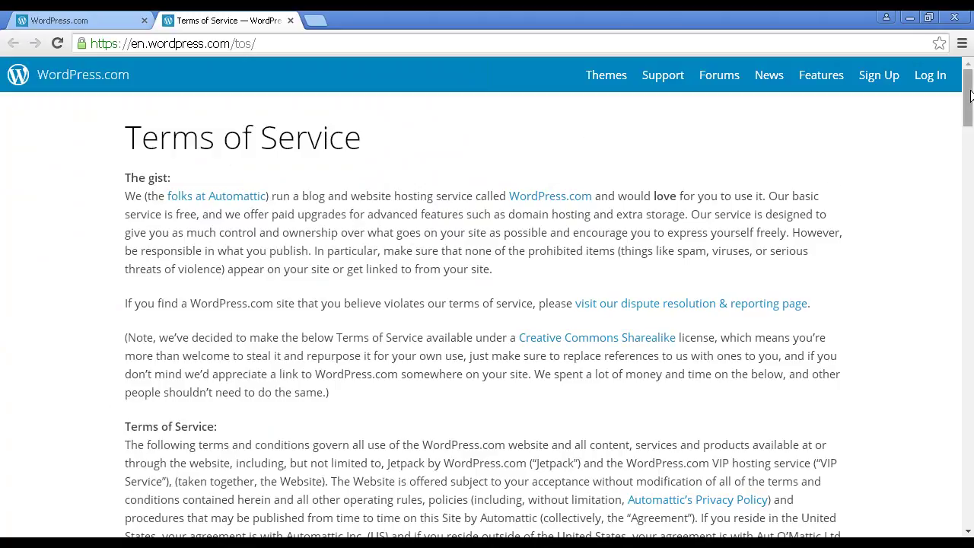
drag(968, 91, 968, 359)
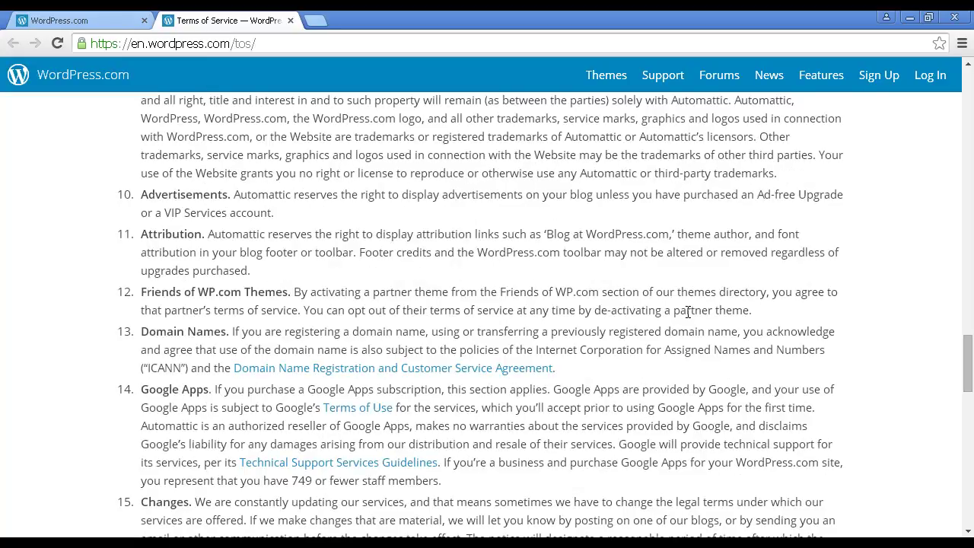
click(289, 21)
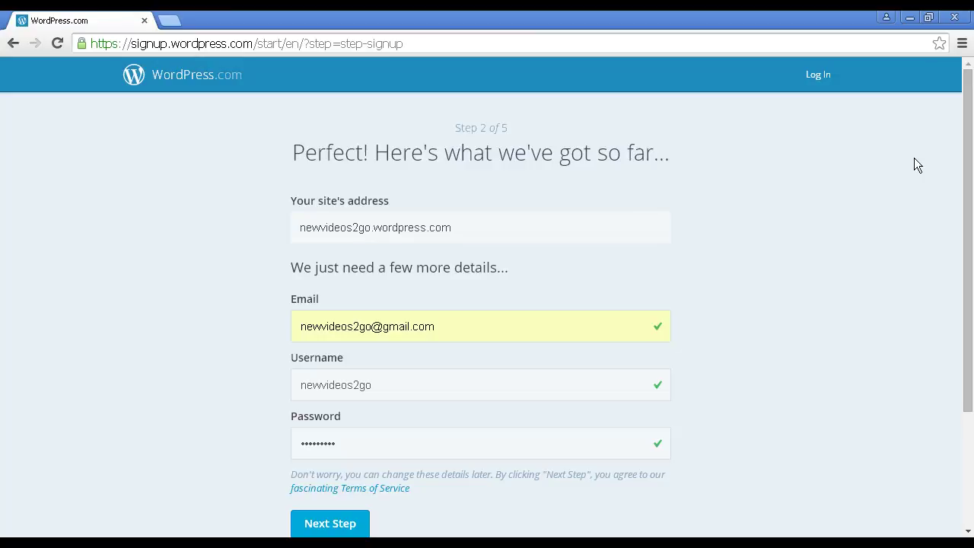
drag(969, 150, 973, 194)
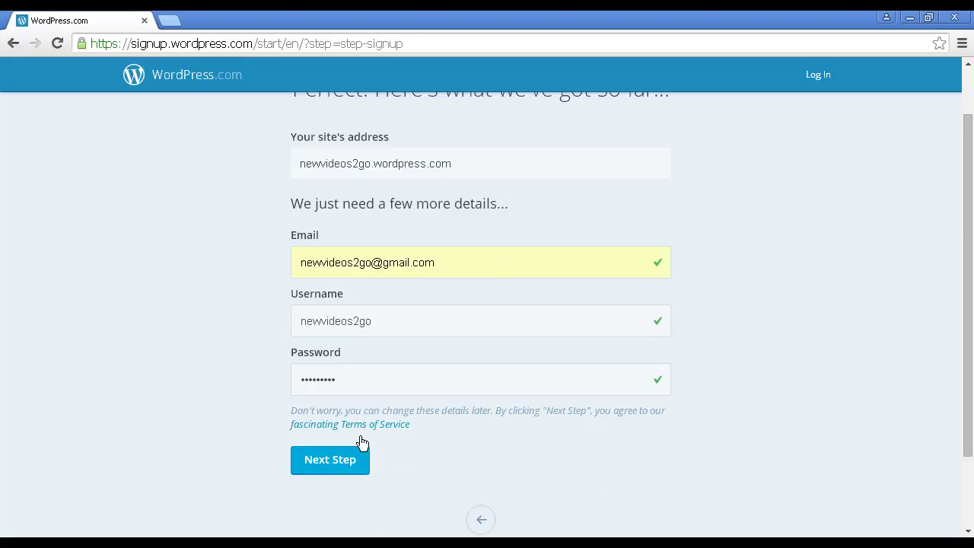
click(344, 469)
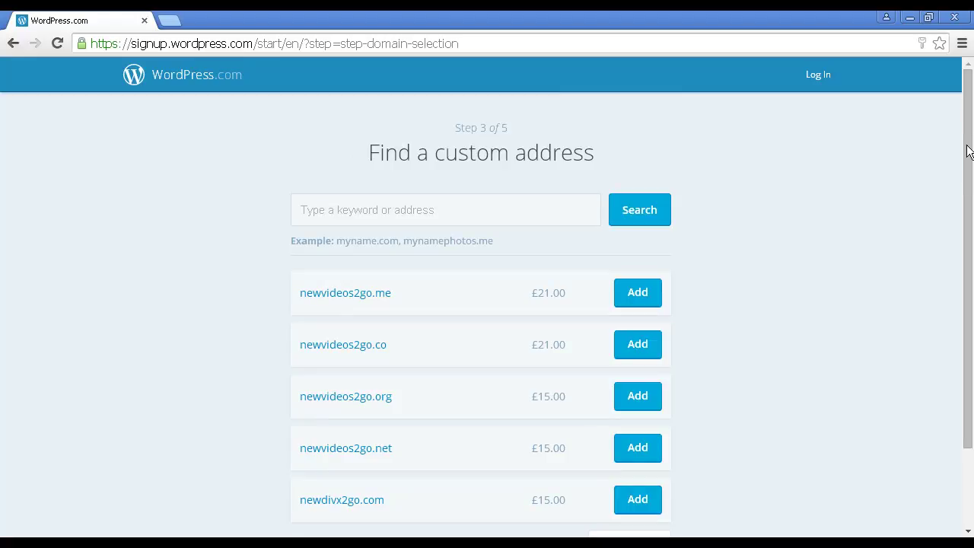
Step: Decline the paid custom domain offers like newvideos2go.me with No Thanks
drag(967, 149, 968, 239)
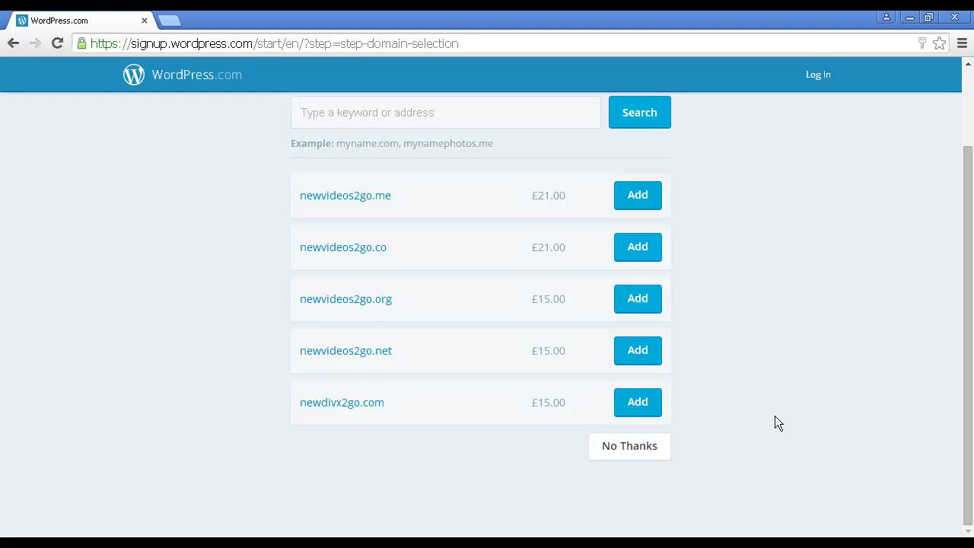
click(625, 451)
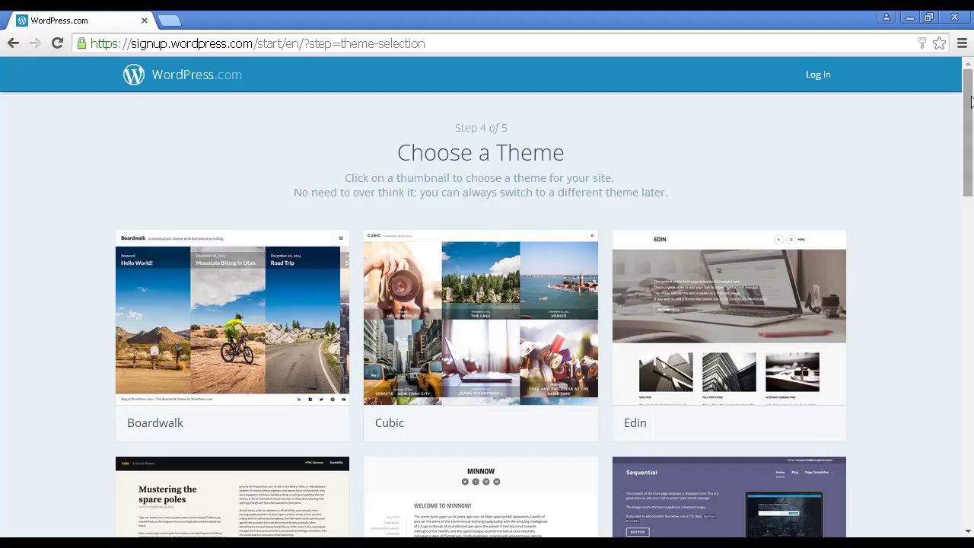
Step: Browse the theme thumbnails and select the Minnow theme for the blog
drag(970, 101, 973, 203)
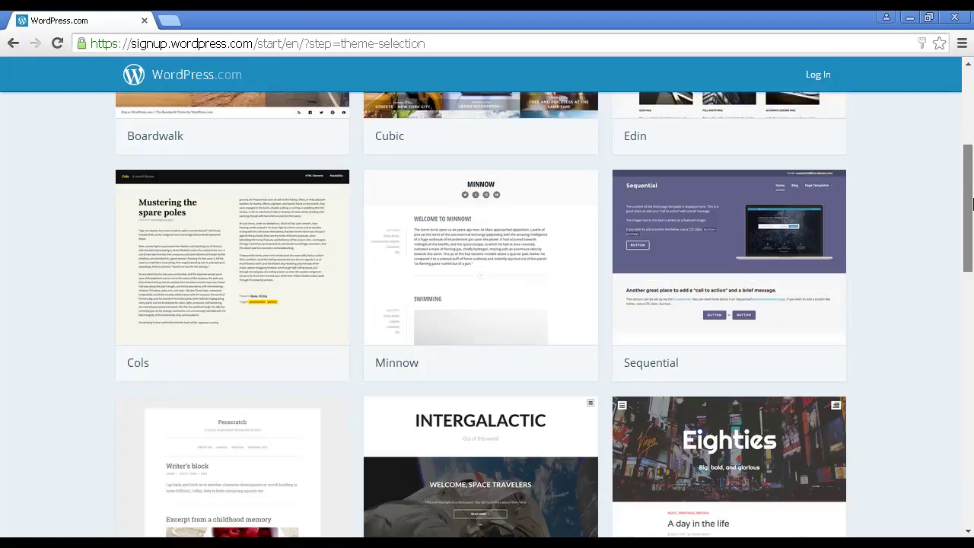
scroll(973, 207, down, 2)
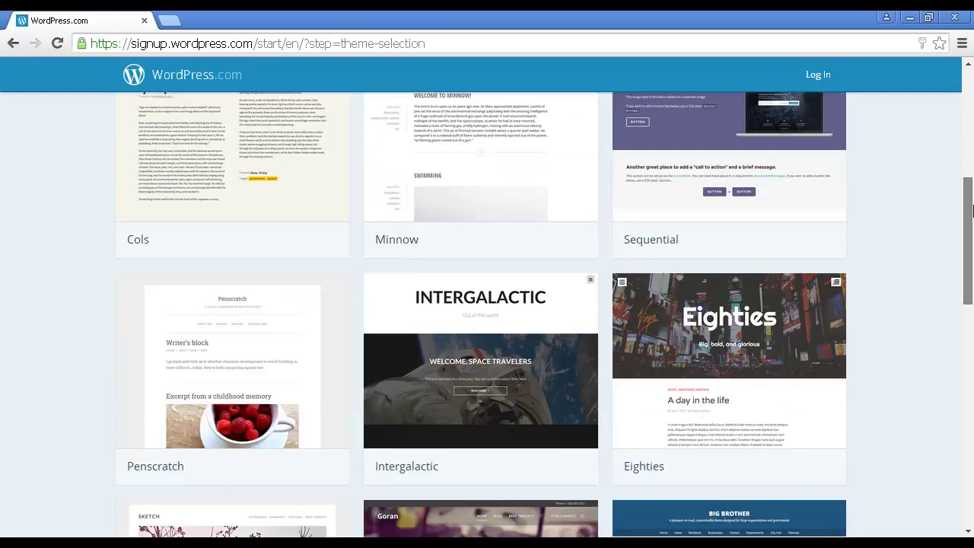
scroll(972, 209, down, 2)
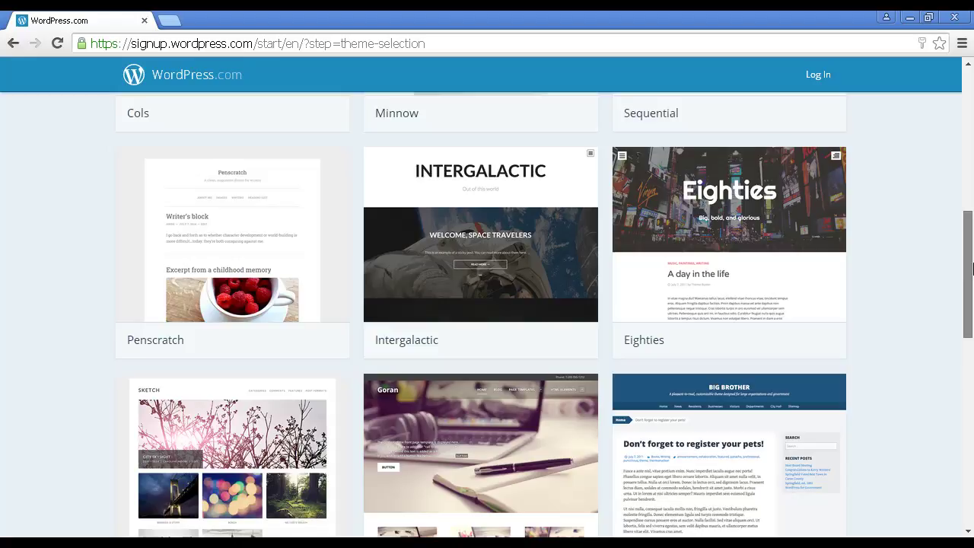
drag(972, 266, 973, 322)
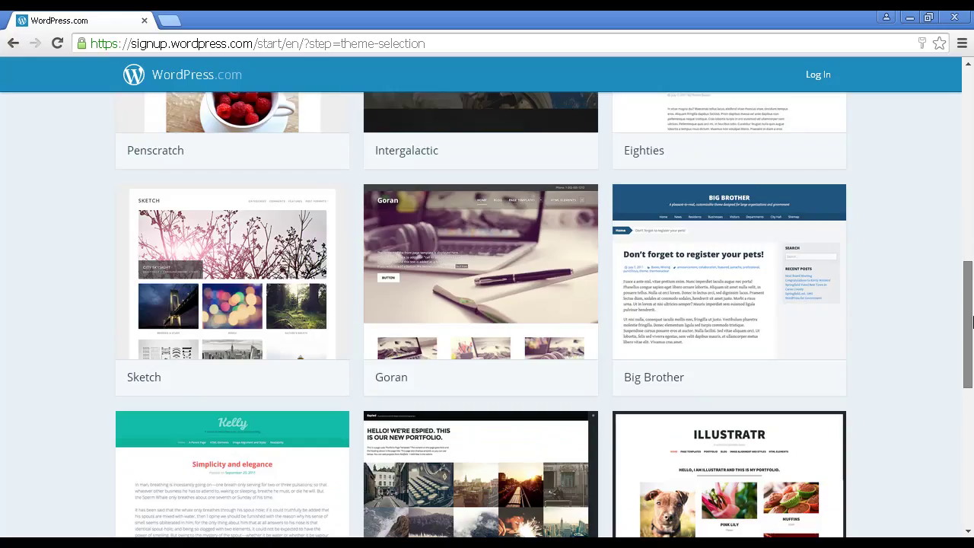
scroll(973, 327, down, 2)
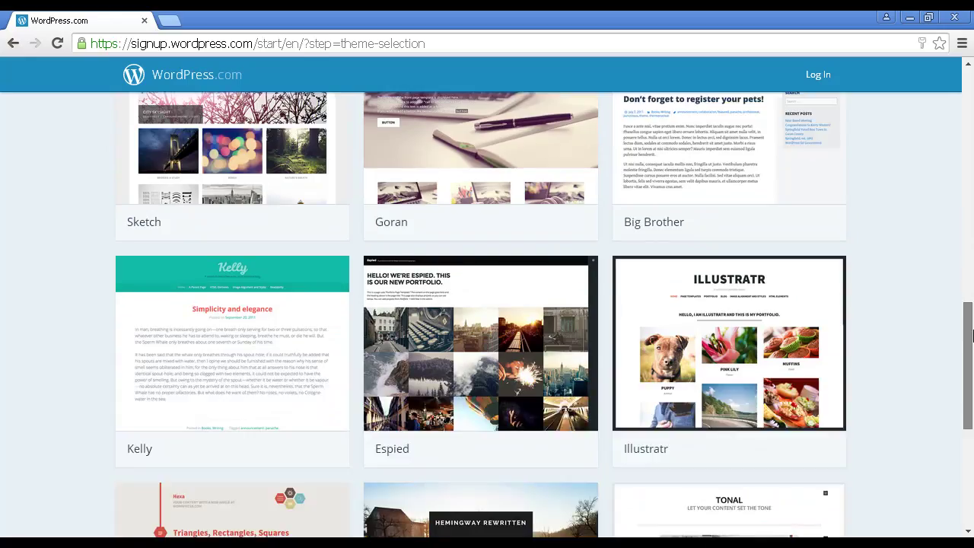
drag(972, 335, 971, 410)
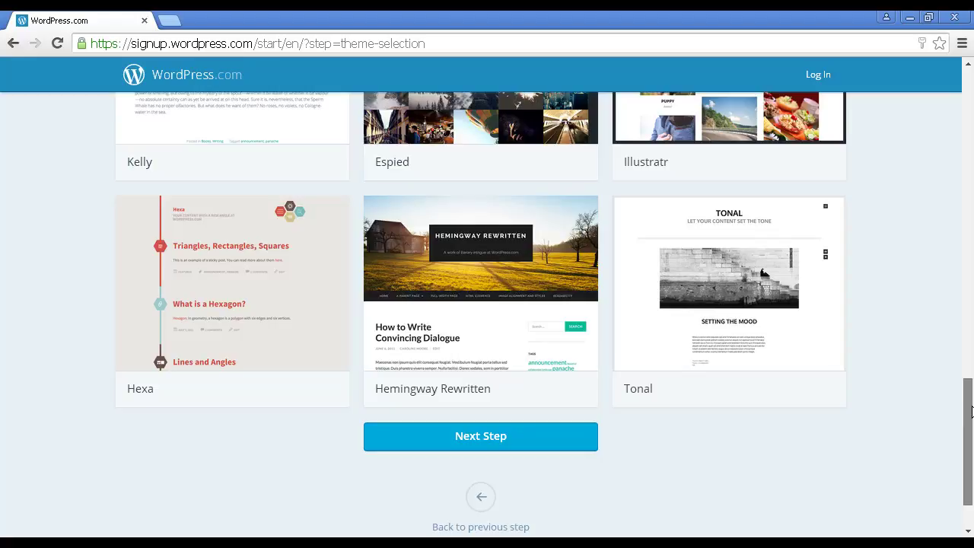
scroll(971, 365, up, 3)
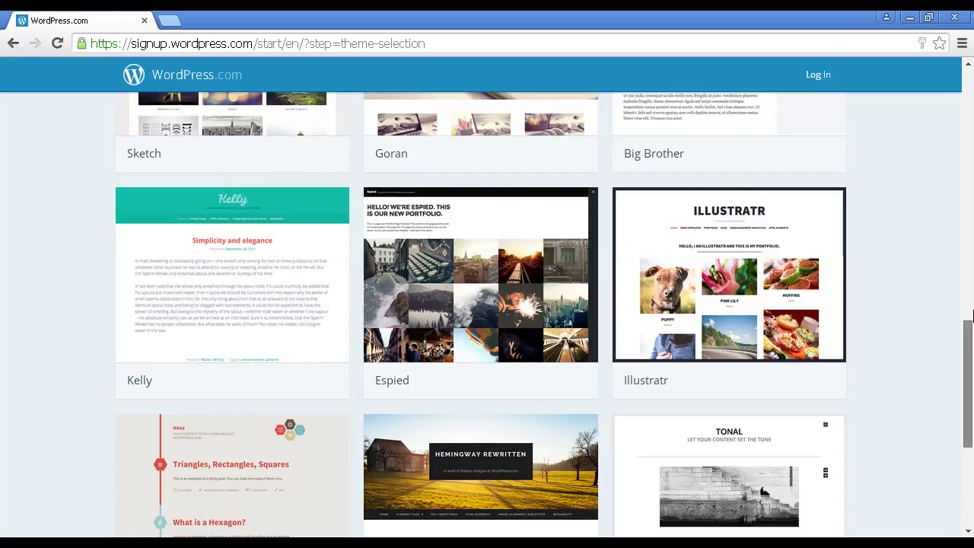
drag(971, 315, 971, 176)
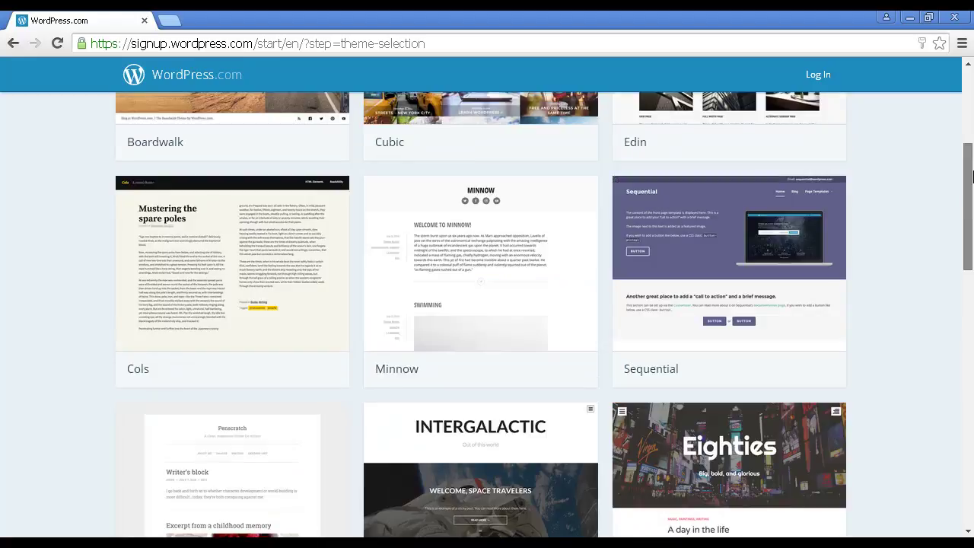
click(461, 249)
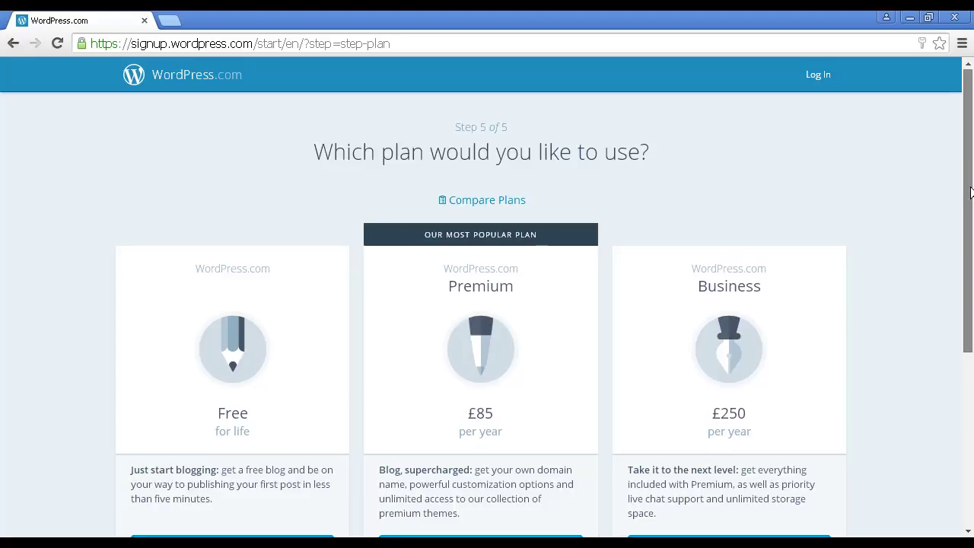
Step: Choose Select Free under the Free plan to finish signup
drag(971, 199, 971, 251)
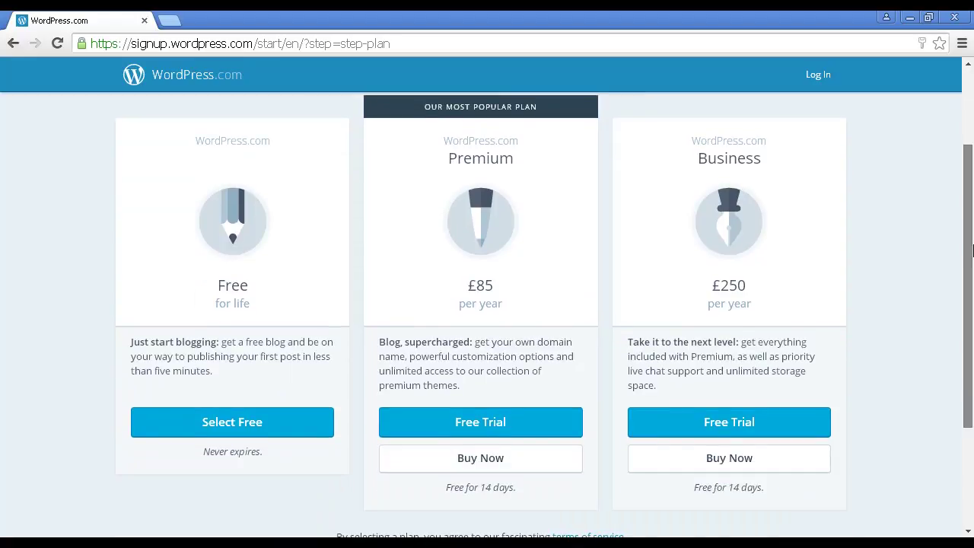
mouse_move(971, 251)
mouse_down()
mouse_move(971, 297)
mouse_move(971, 245)
mouse_up()
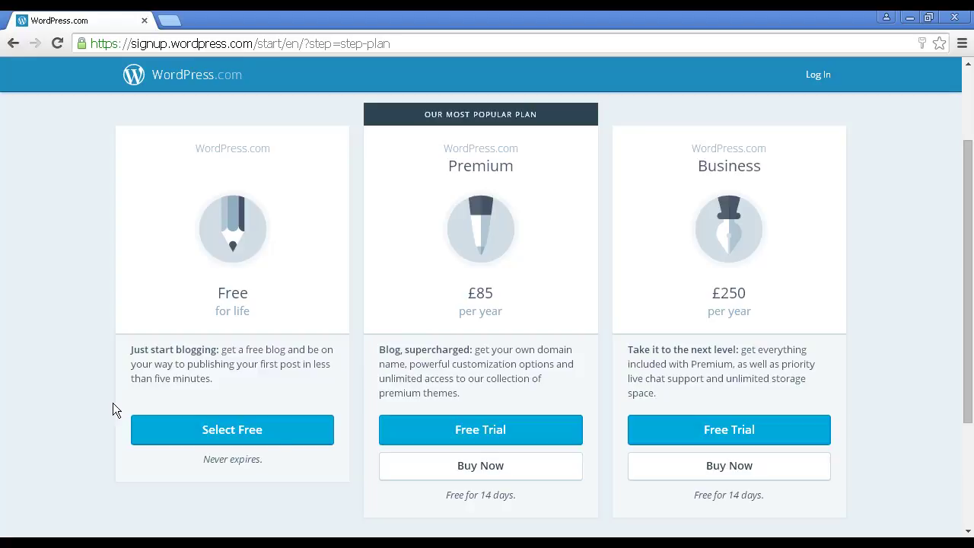
click(238, 438)
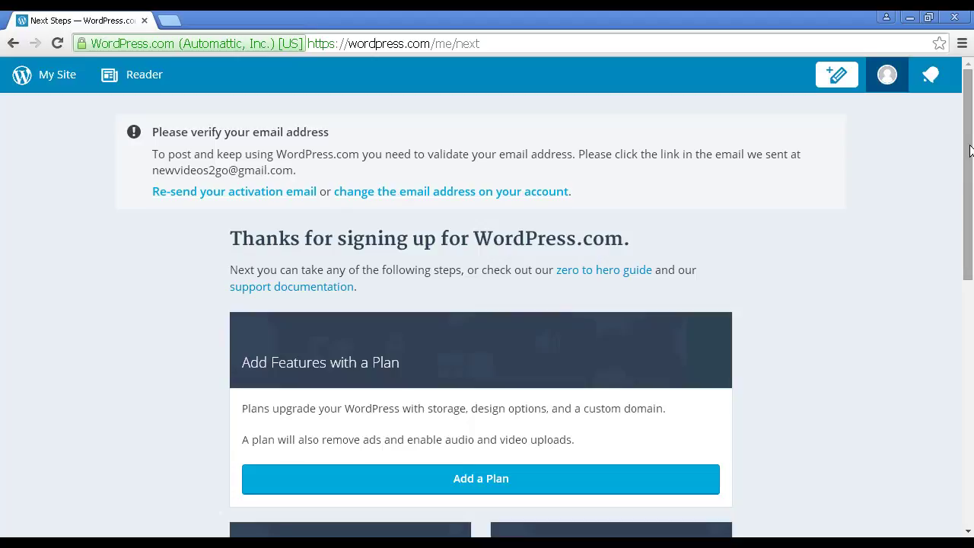
Step: Scroll down through the suggested Next Steps page and back up to review it
drag(970, 150, 971, 211)
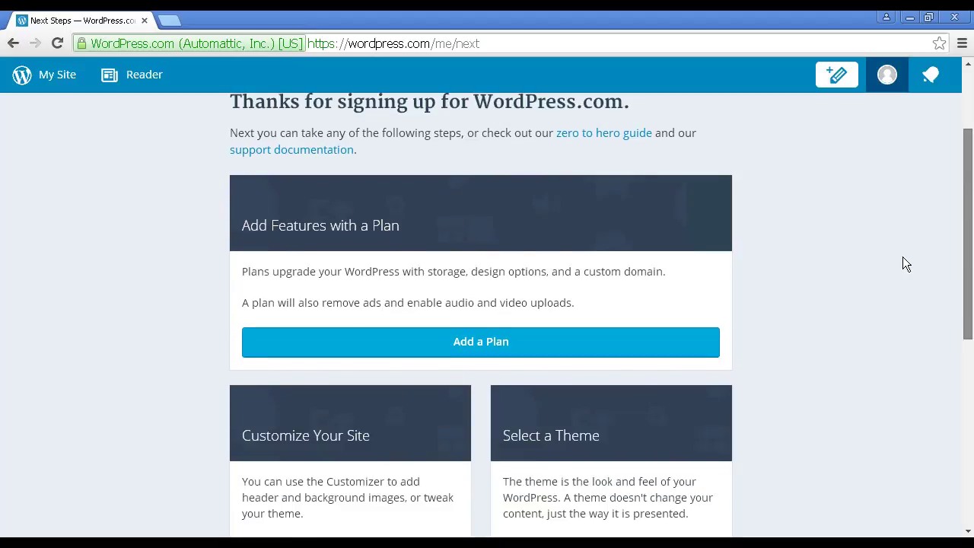
drag(966, 238, 971, 316)
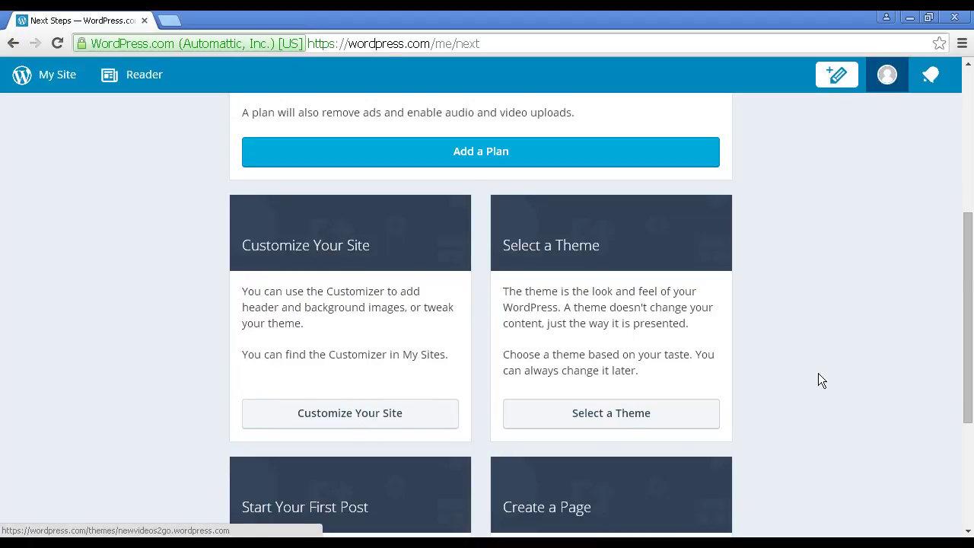
scroll(818, 377, down, 2)
scroll(818, 377, down, 1)
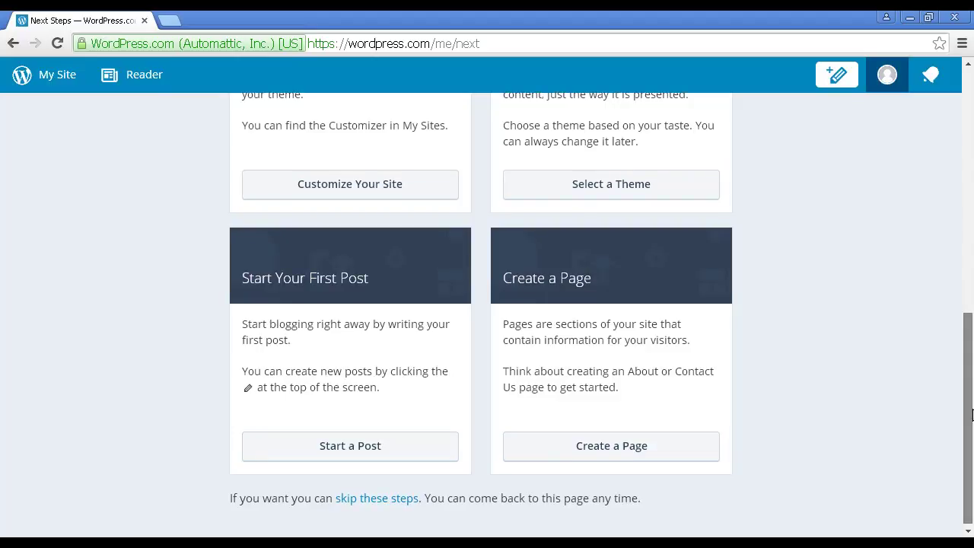
scroll(972, 364, up, 3)
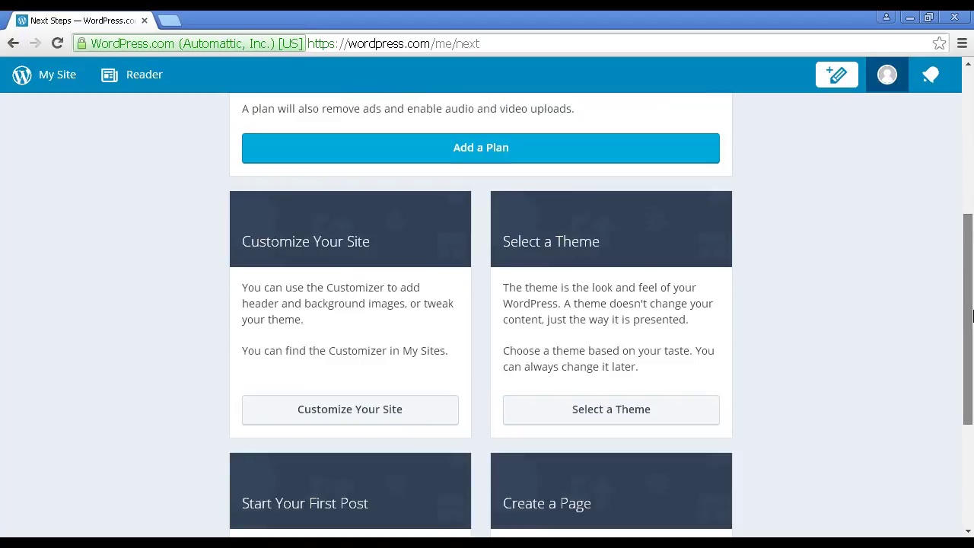
scroll(972, 316, up, 3)
scroll(964, 133, up, 1)
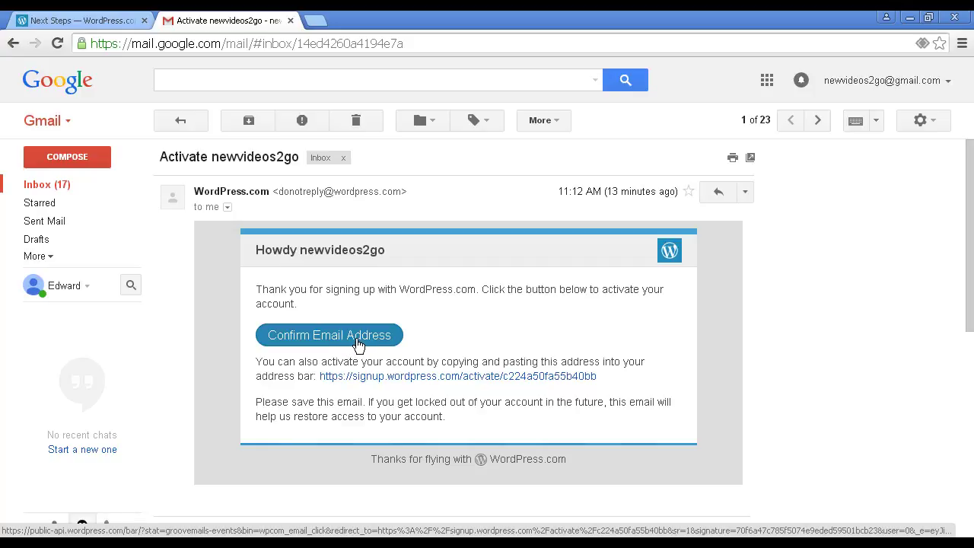
Step: Verify the account email with the activation email's Confirm Email Address button
click(357, 343)
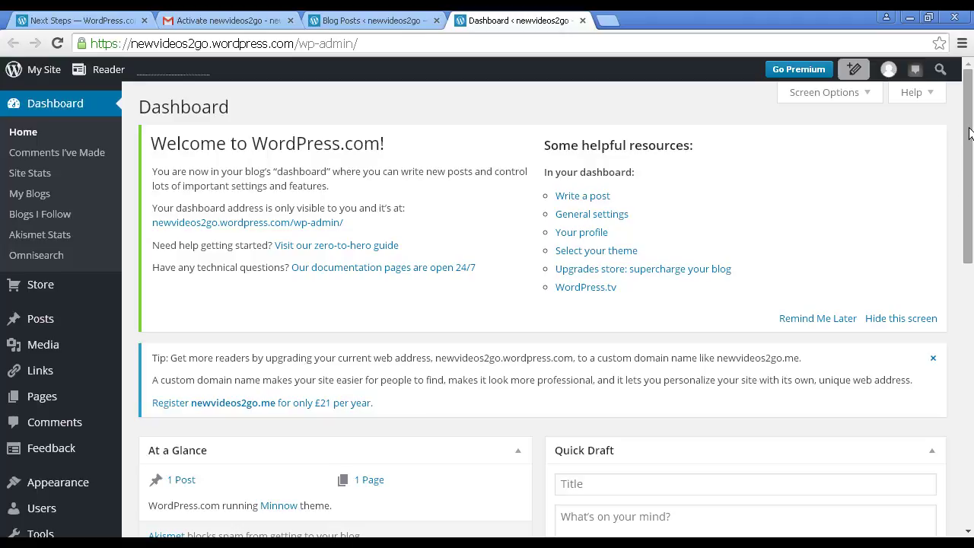
Step: Scroll down the newvideos2go Dashboard panels and return to the top
drag(969, 133, 970, 220)
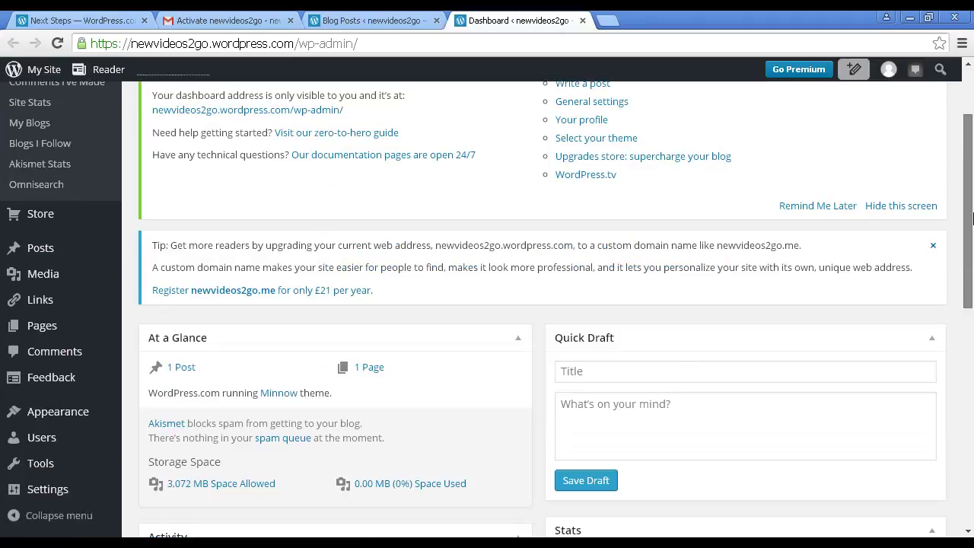
scroll(972, 220, down, 3)
scroll(971, 219, down, 3)
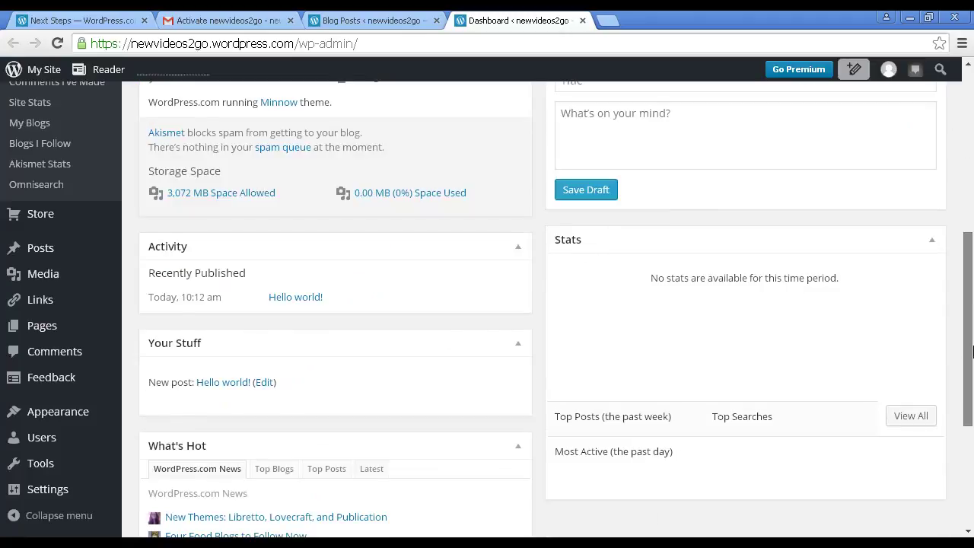
scroll(972, 350, down, 3)
scroll(971, 350, down, 2)
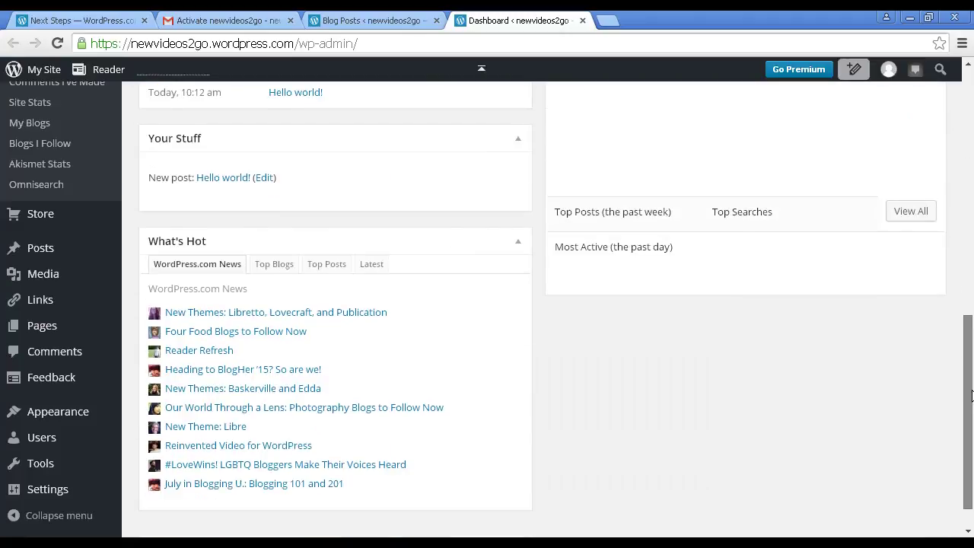
scroll(972, 393, down, 1)
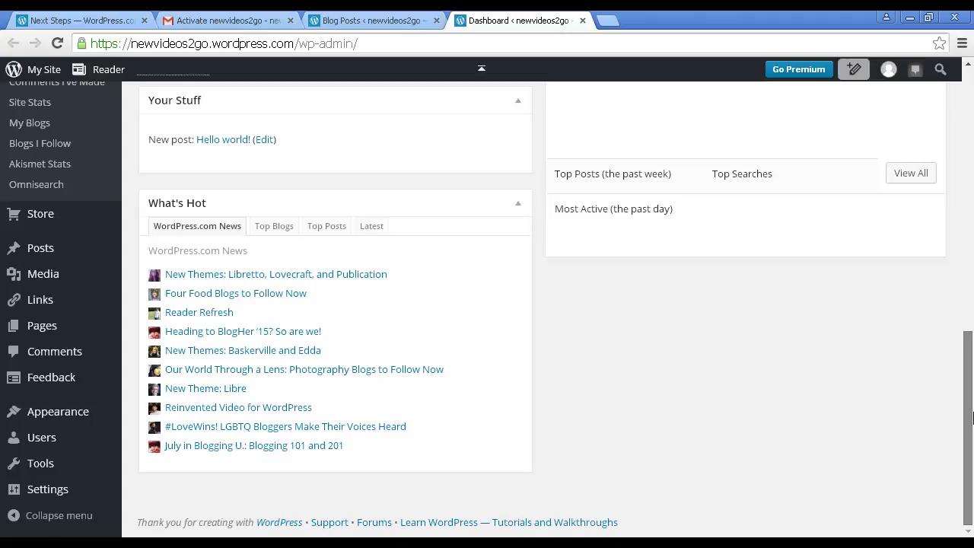
scroll(971, 417, up, 3)
scroll(972, 167, up, 10)
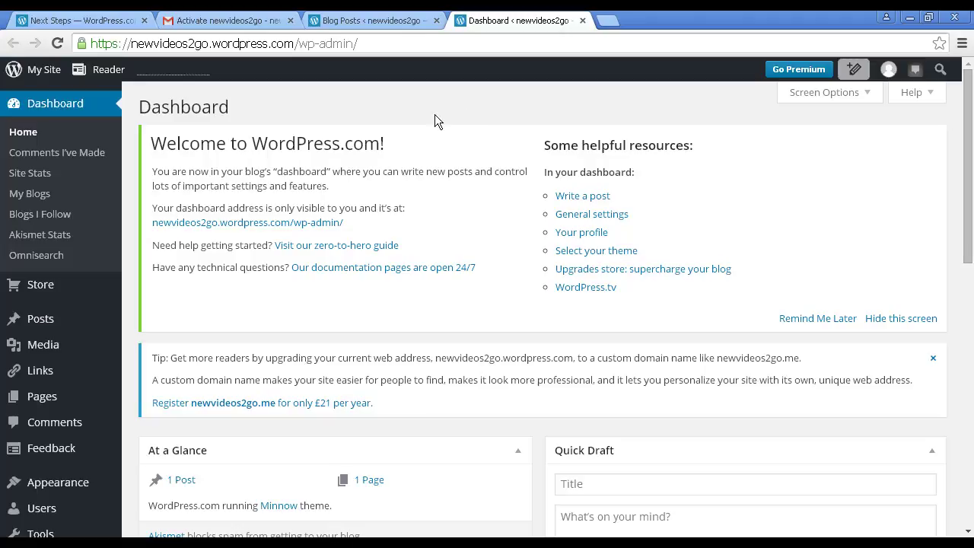
Step: Use My Site's View Site option to load the live newvideos2go blog
click(42, 72)
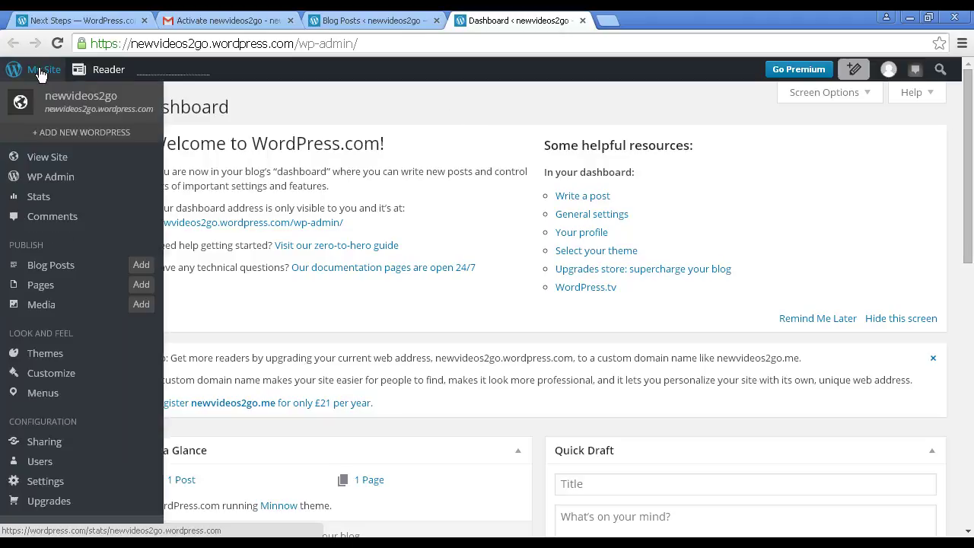
click(45, 157)
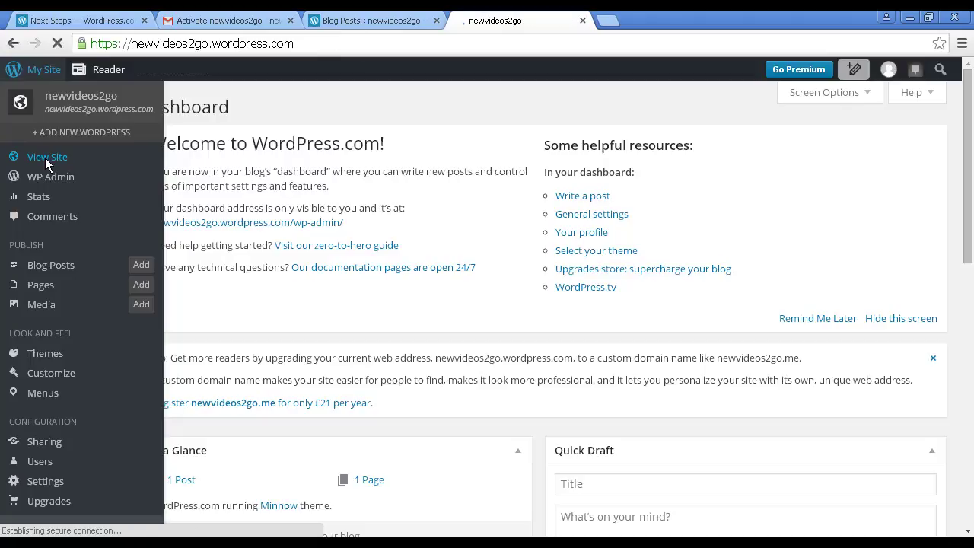